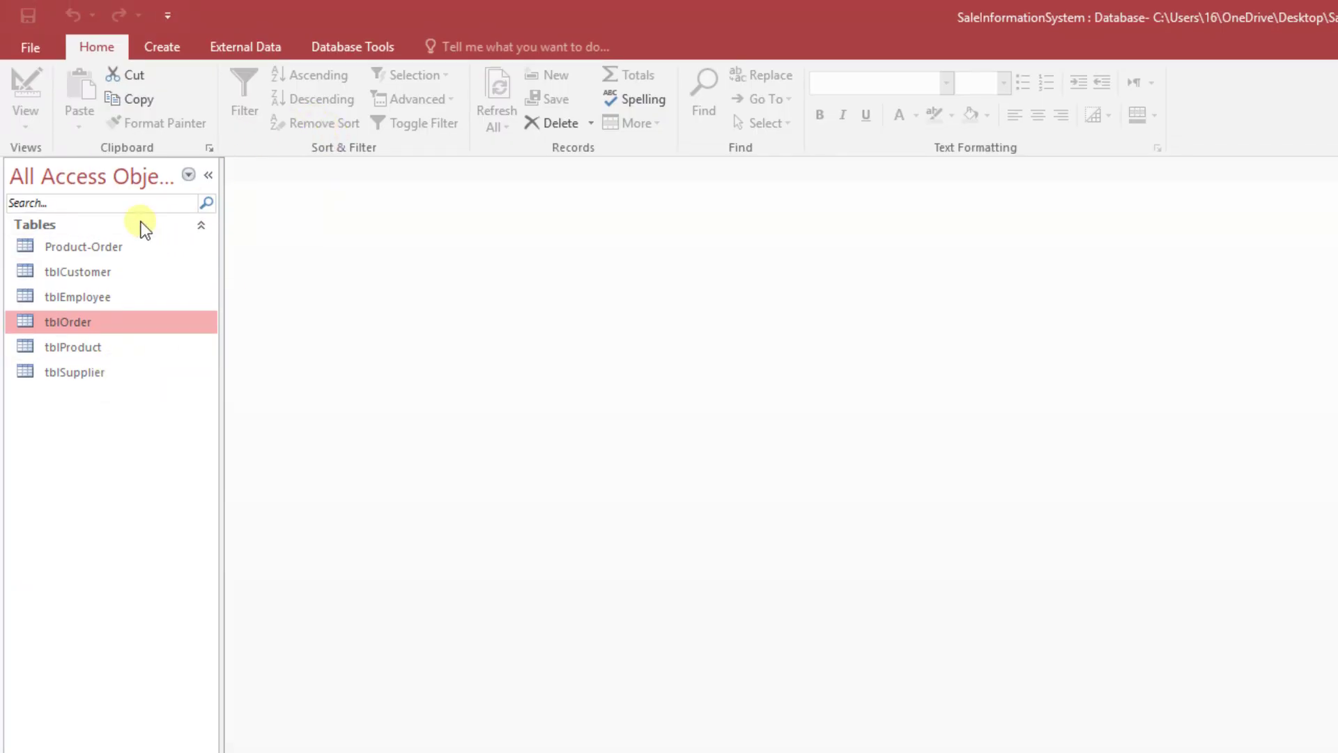
Step: Display the relationship diagram of the SaleInformationSystem database tables
{"action": "left_click", "coordinate": [340, 50]}
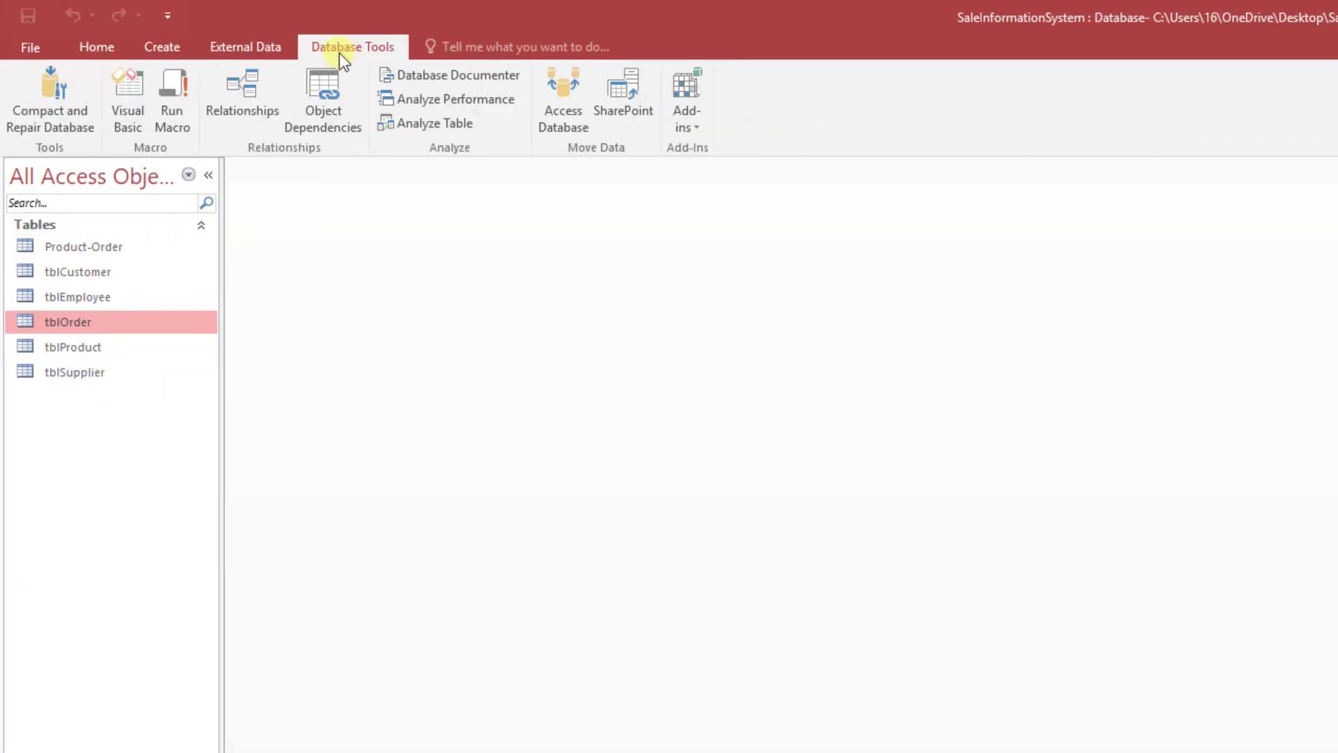
{"action": "left_click", "coordinate": [264, 104]}
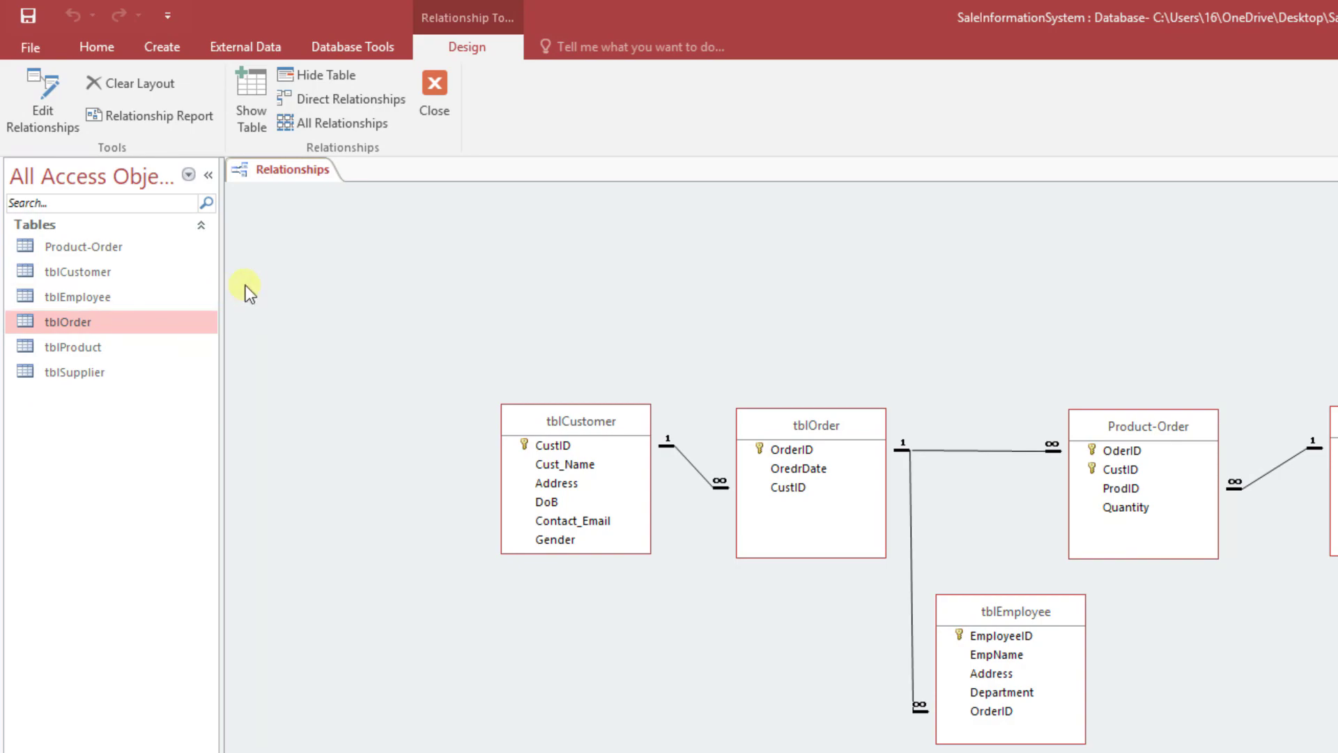
Step: Start a new form with the Form Wizard and include all fields of the tblCustomer table
{"action": "left_click", "coordinate": [173, 51]}
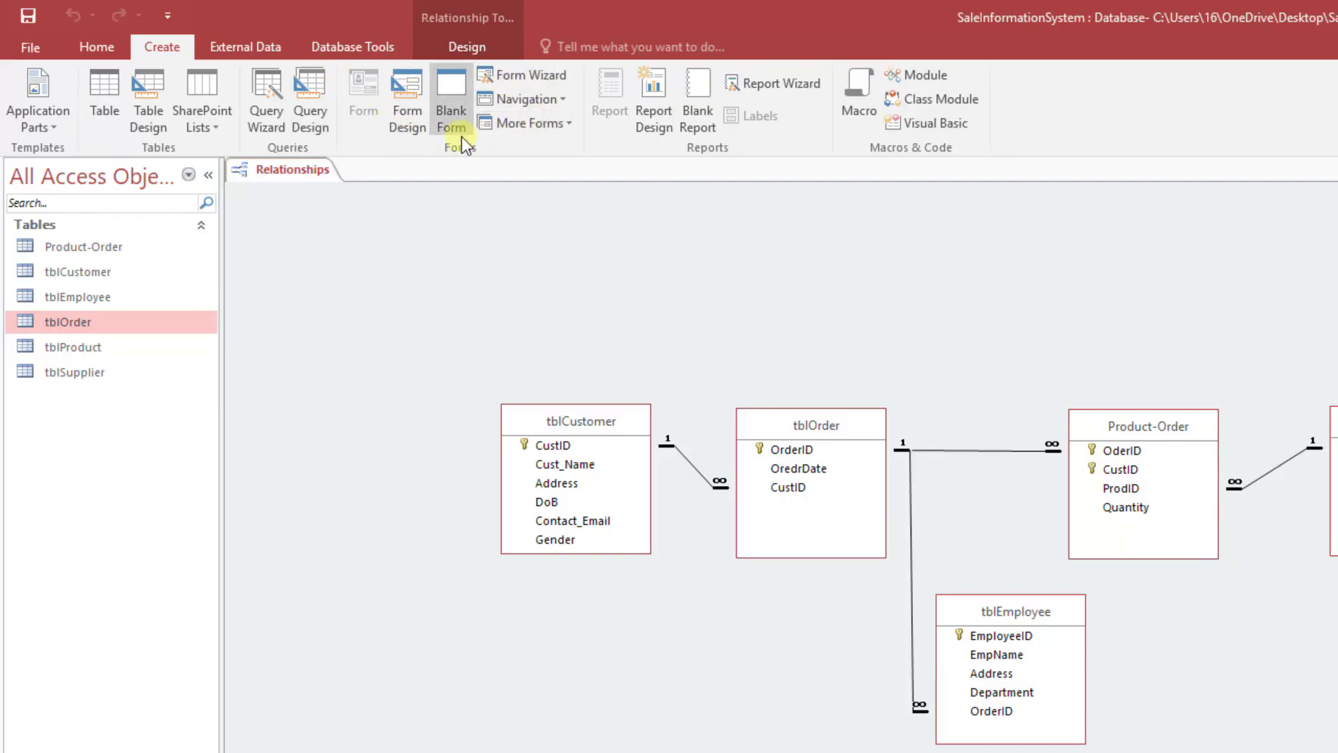
{"action": "left_click", "coordinate": [541, 76]}
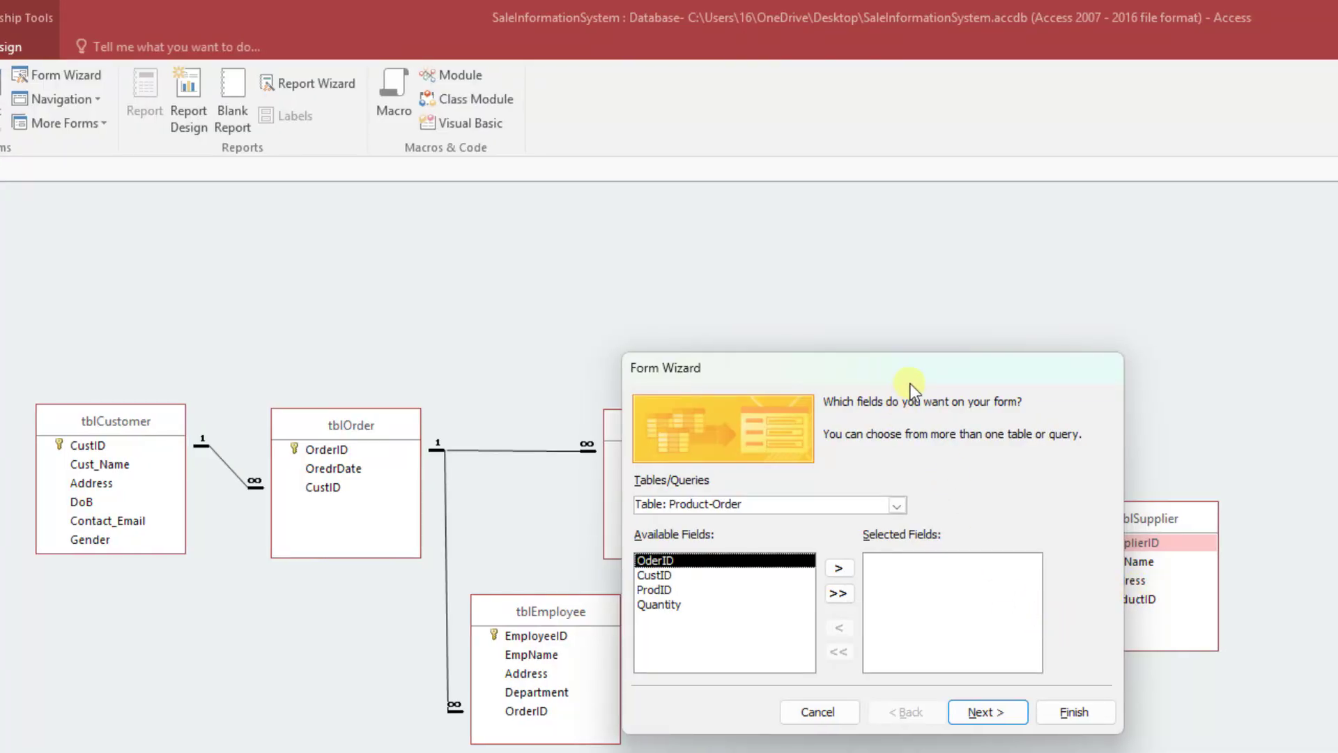
{"action": "left_click", "coordinate": [895, 506]}
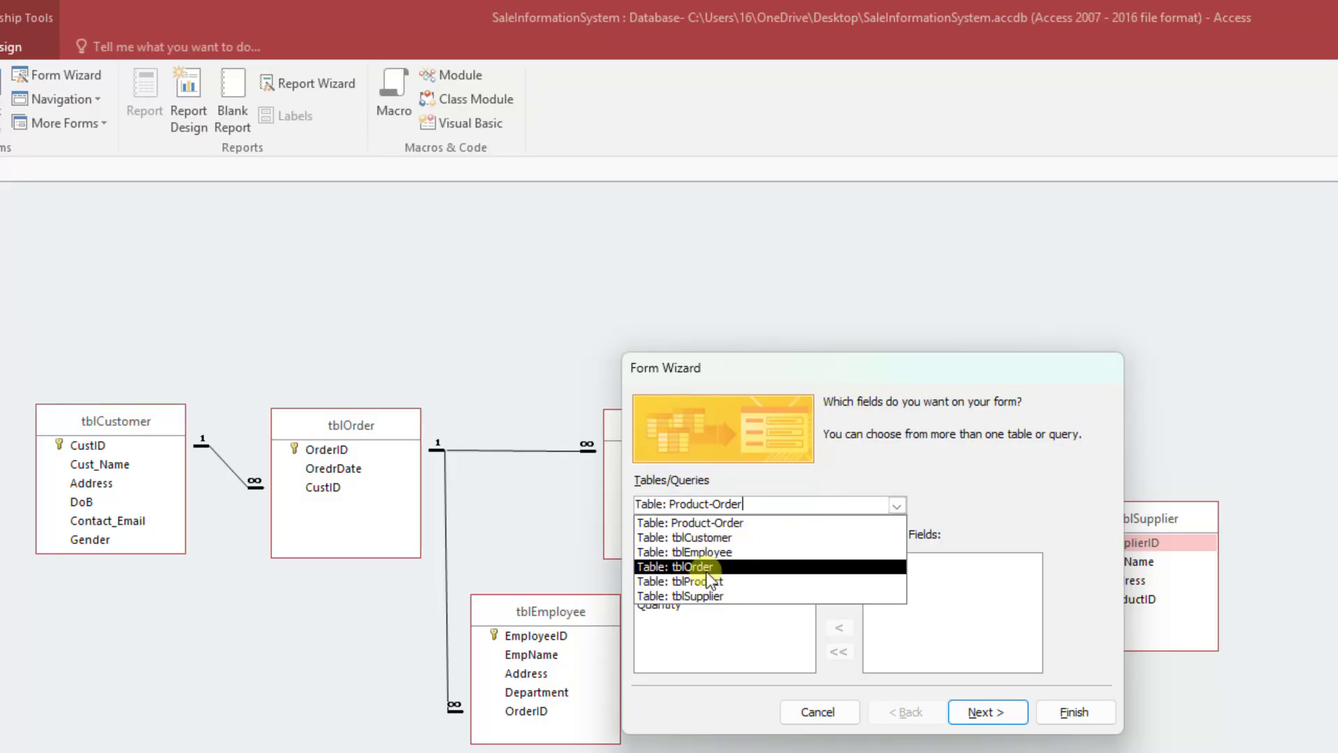
{"action": "left_click", "coordinate": [741, 538]}
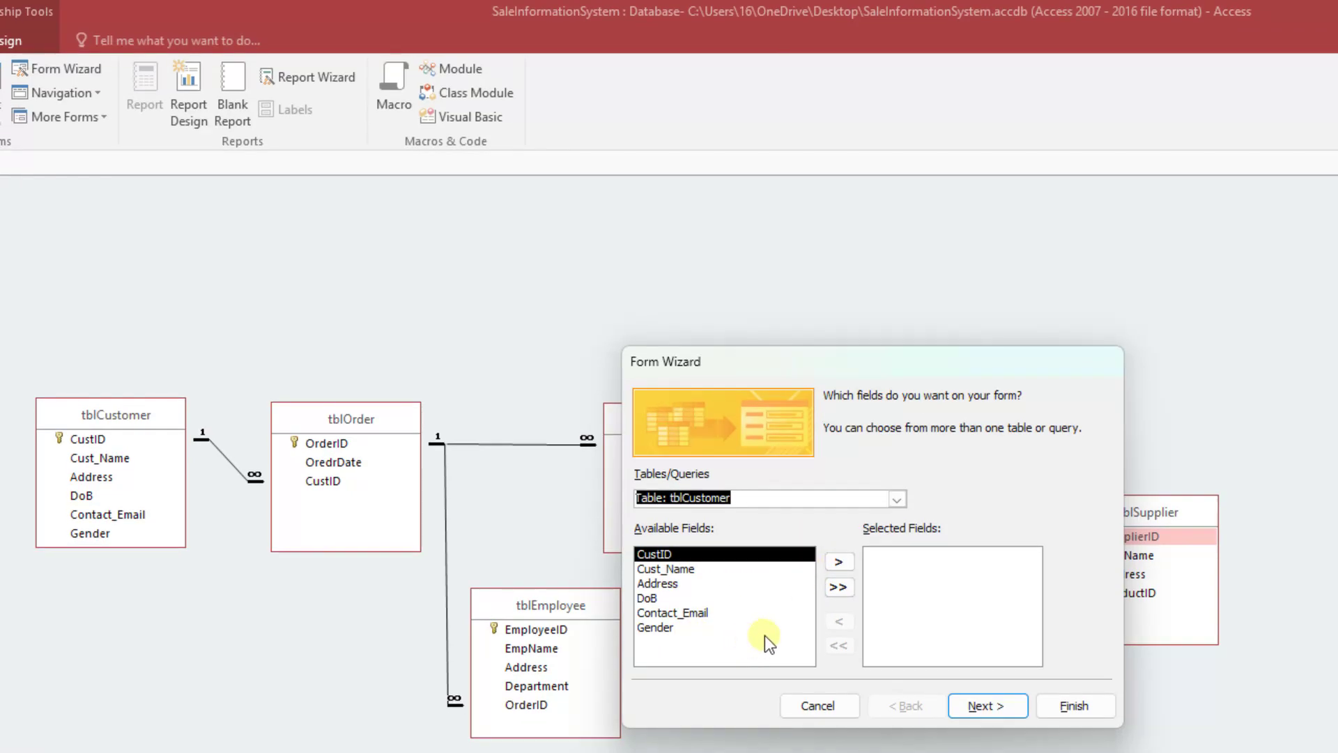
{"action": "left_click", "coordinate": [842, 590]}
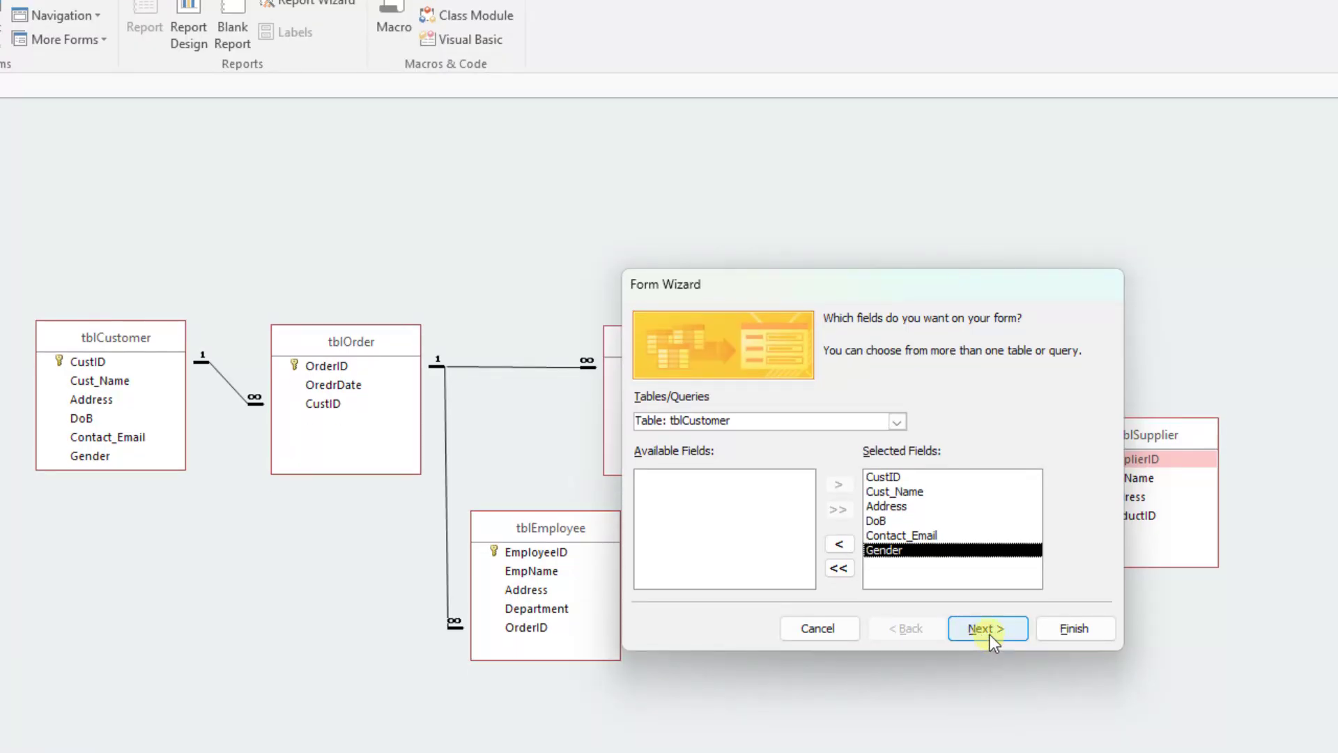
{"action": "left_click", "coordinate": [988, 708]}
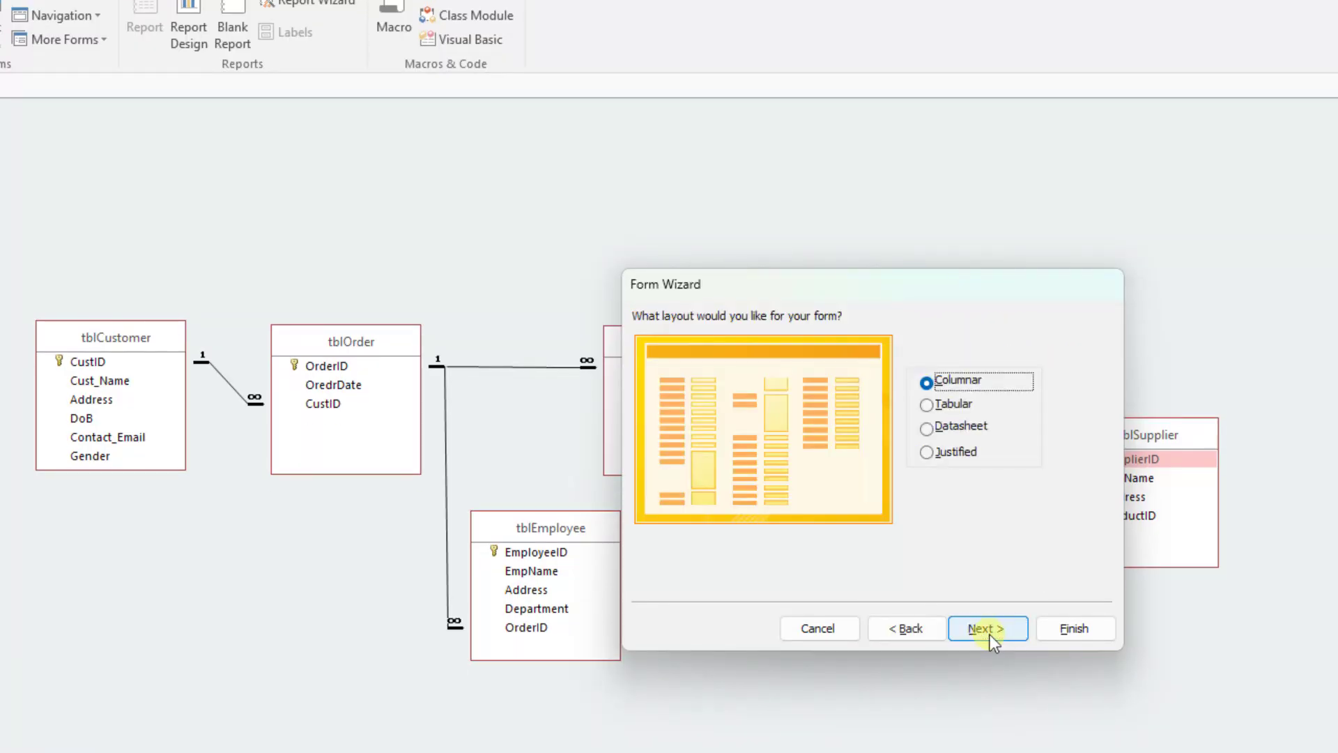
Step: Preview the Tabular, Datasheet and Justified form layouts, and proceed with the Columnar layout
{"action": "left_click", "coordinate": [940, 409]}
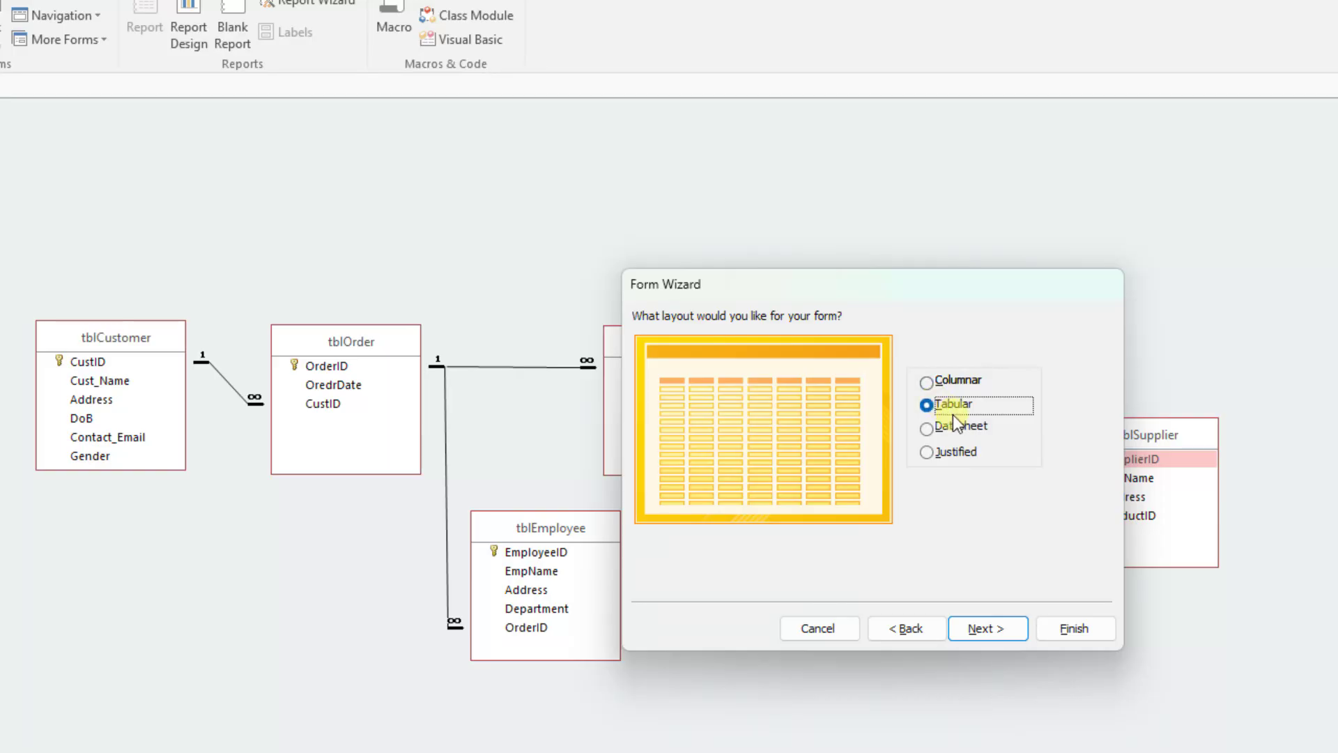
{"action": "left_click", "coordinate": [956, 427]}
{"action": "left_click", "coordinate": [961, 451]}
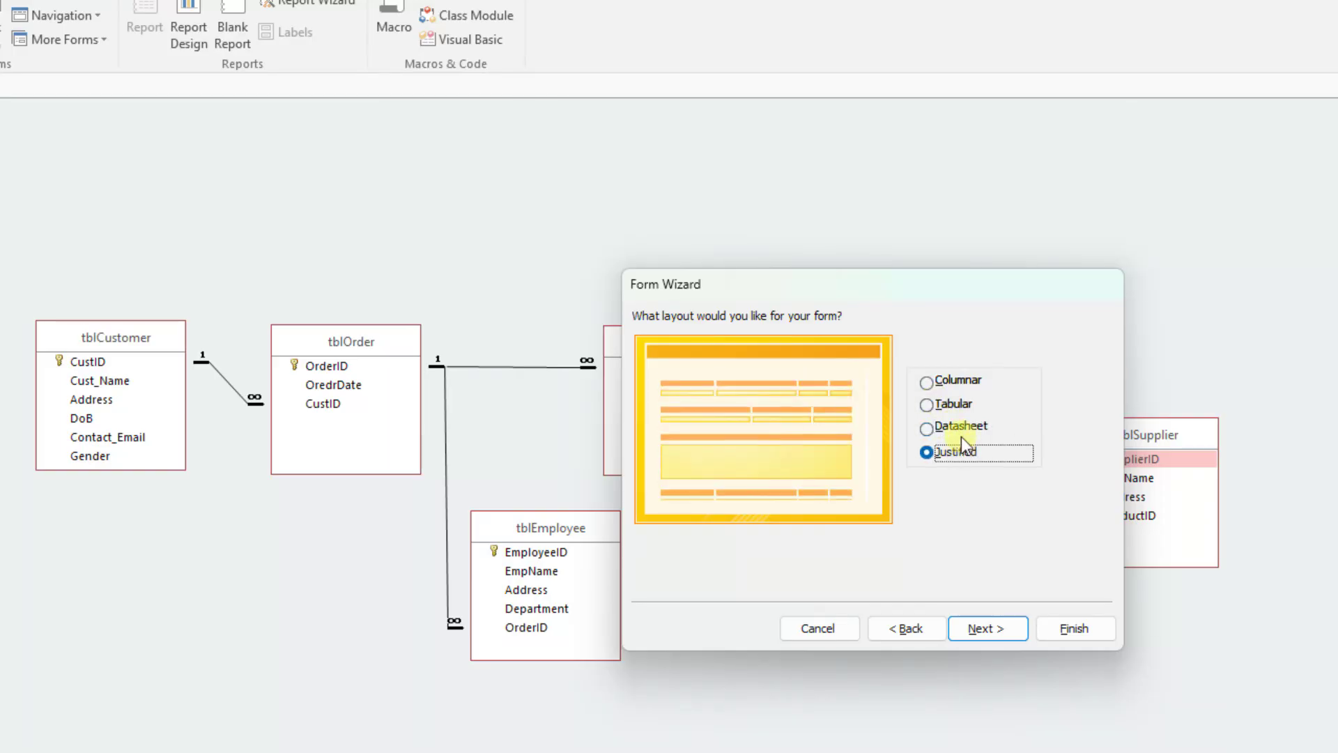
{"action": "left_click", "coordinate": [965, 379]}
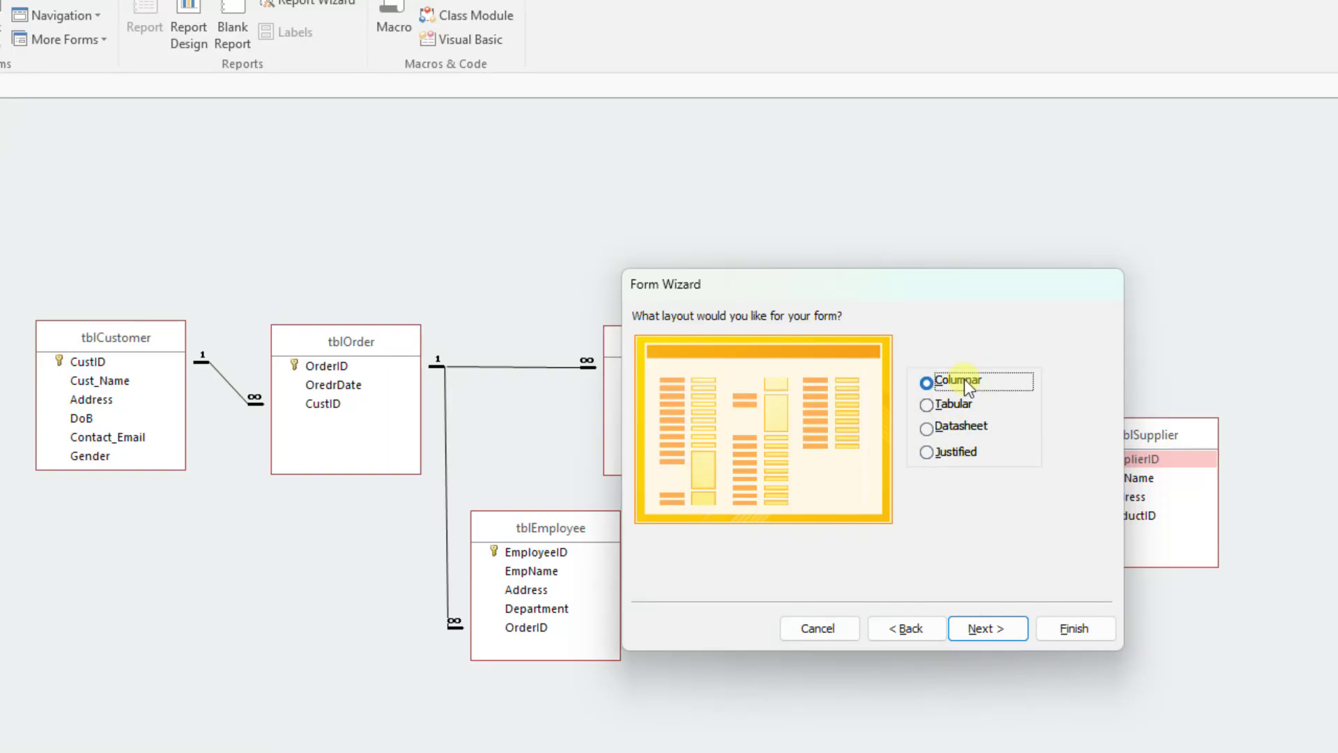
{"action": "left_click", "coordinate": [996, 632]}
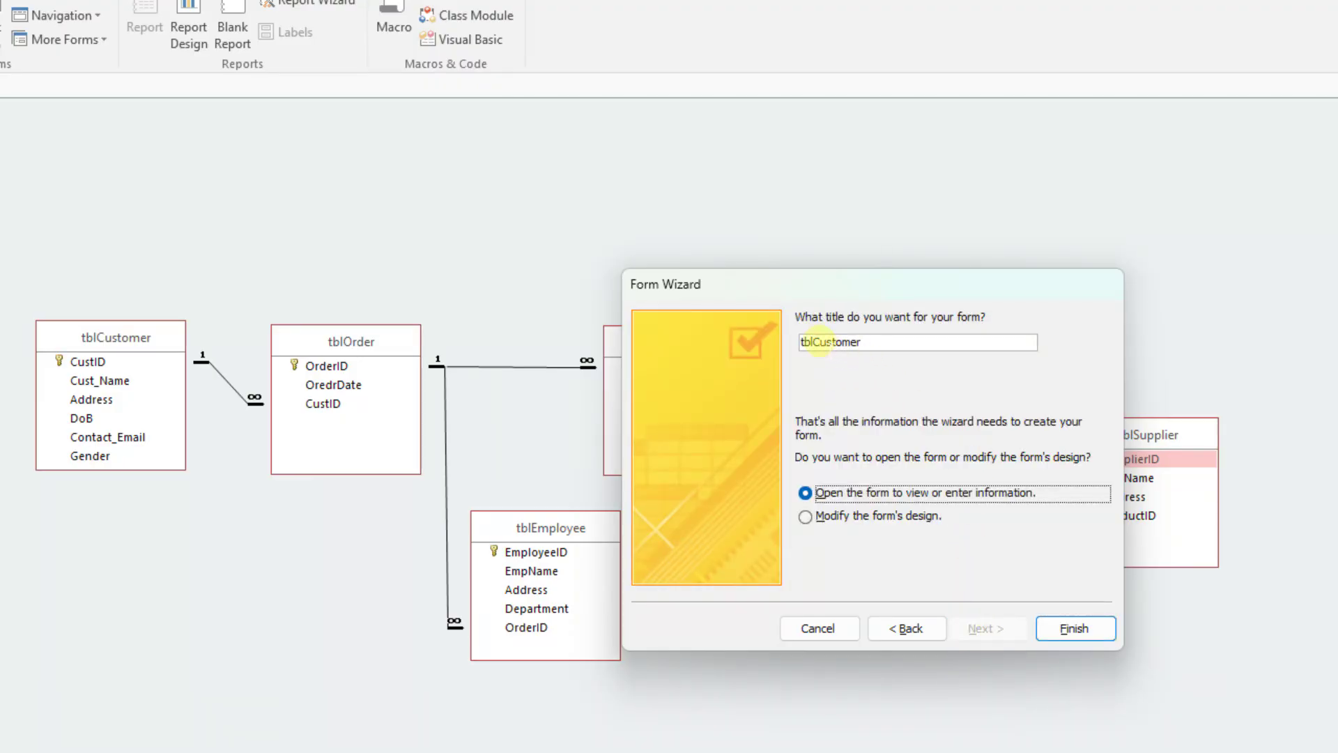
Step: Title the form "Add Customer Details" and finish the wizard so the form opens for entering information
{"action": "left_click", "coordinate": [814, 342]}
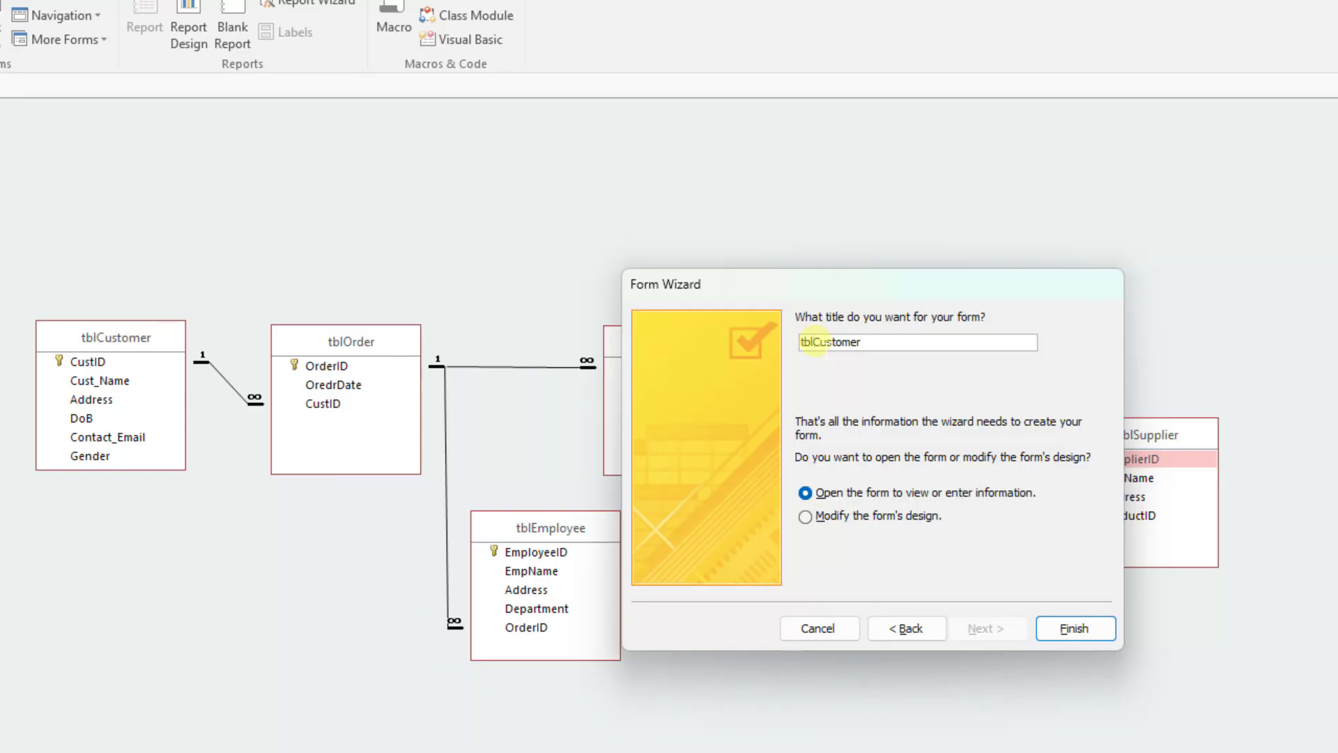
{"action": "key", "text": "BackSpace"}
{"action": "key", "text": "BackSpace"}
{"action": "key", "text": "BackSpace"}
{"action": "type", "text": "Add"}
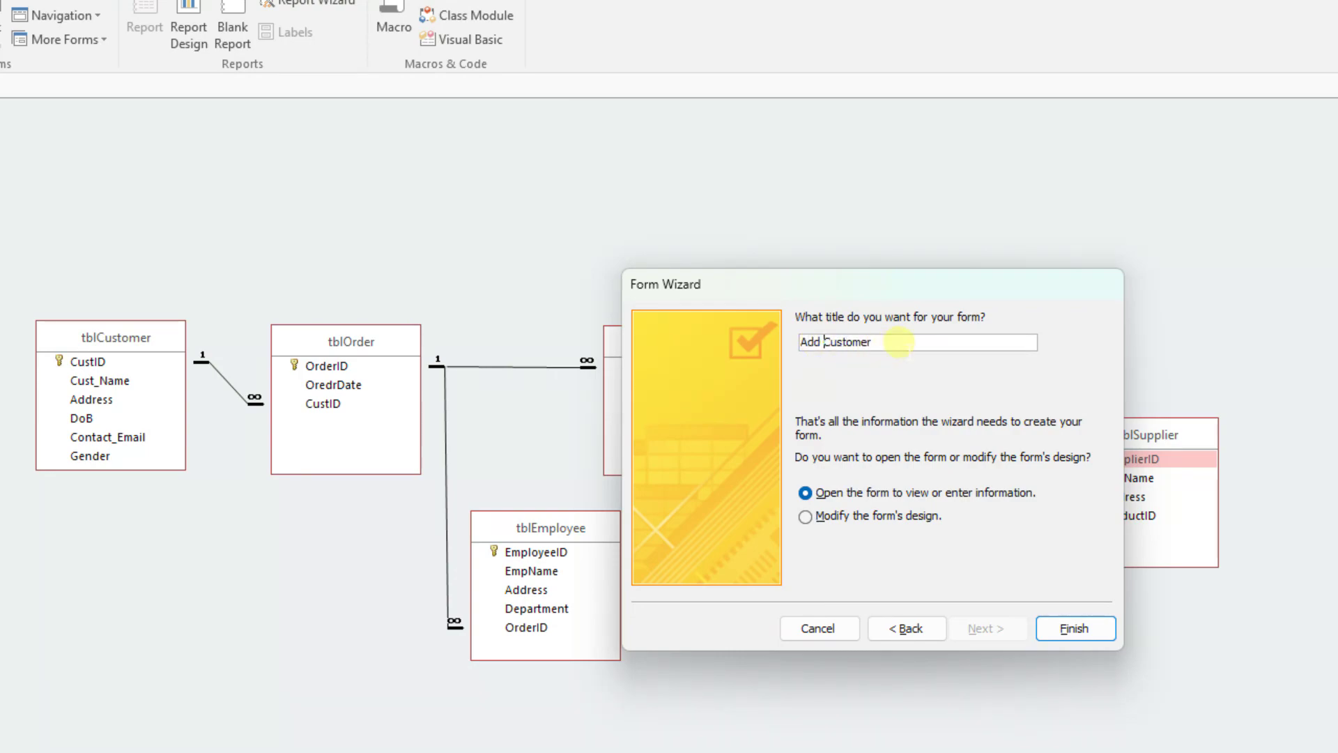
{"action": "left_click", "coordinate": [907, 342]}
{"action": "type", "text": "Details"}
{"action": "left_click", "coordinate": [1078, 627]}
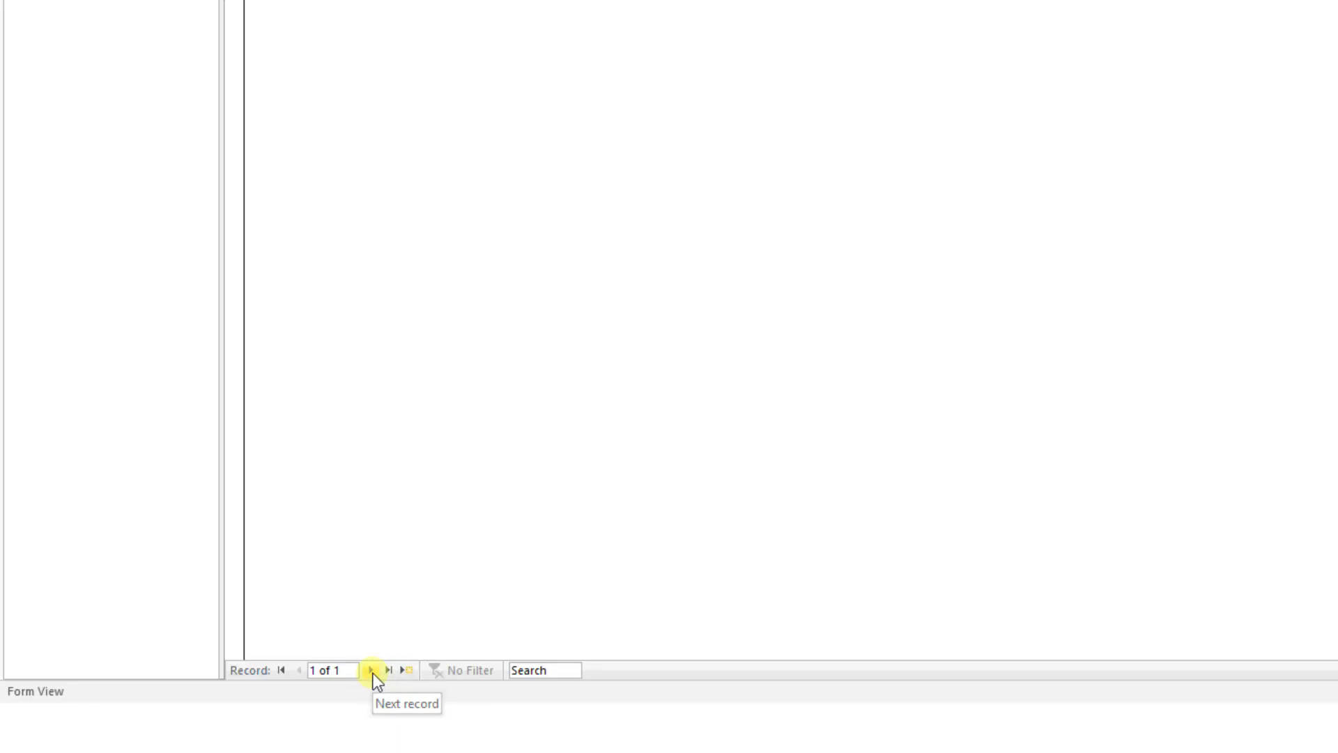
Step: Go to a new blank record in the Add Customer Details form and enter the customer's ID and name
{"action": "left_click", "coordinate": [372, 673]}
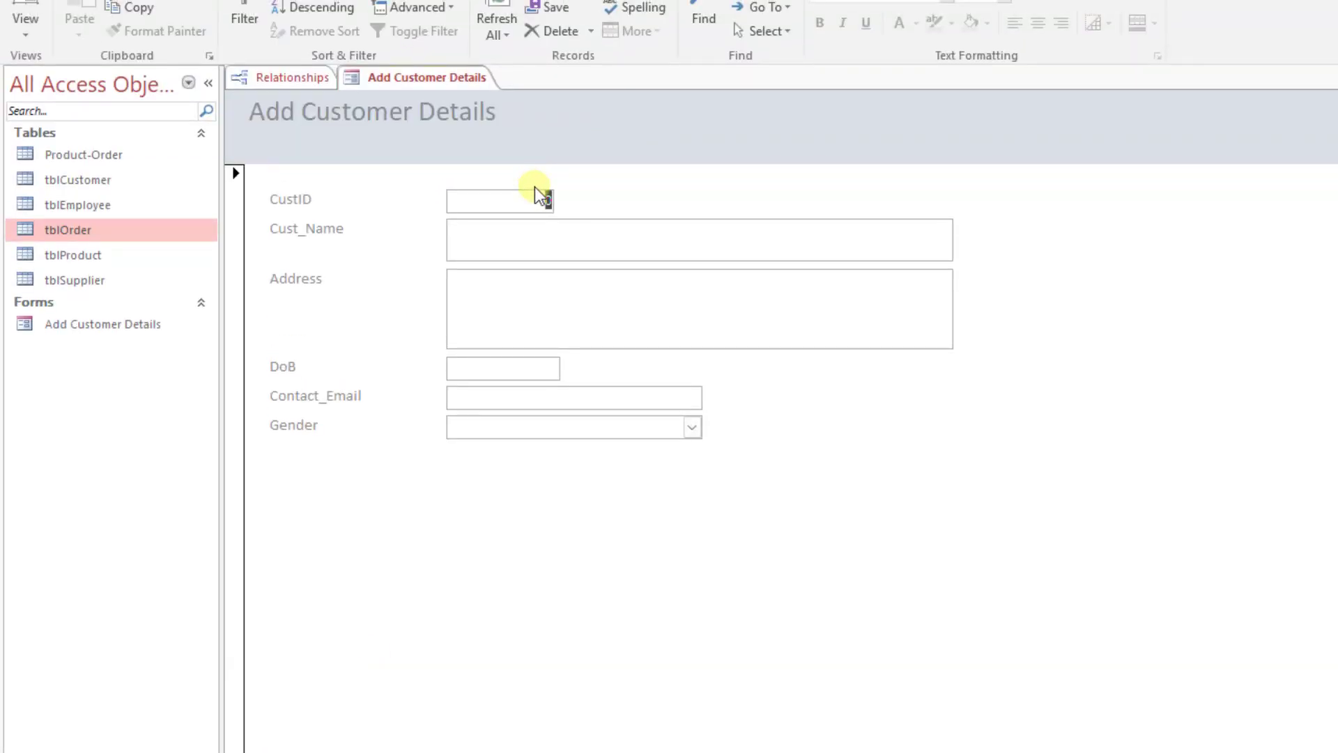
{"action": "type", "text": "1"}
{"action": "key", "text": "Tab"}
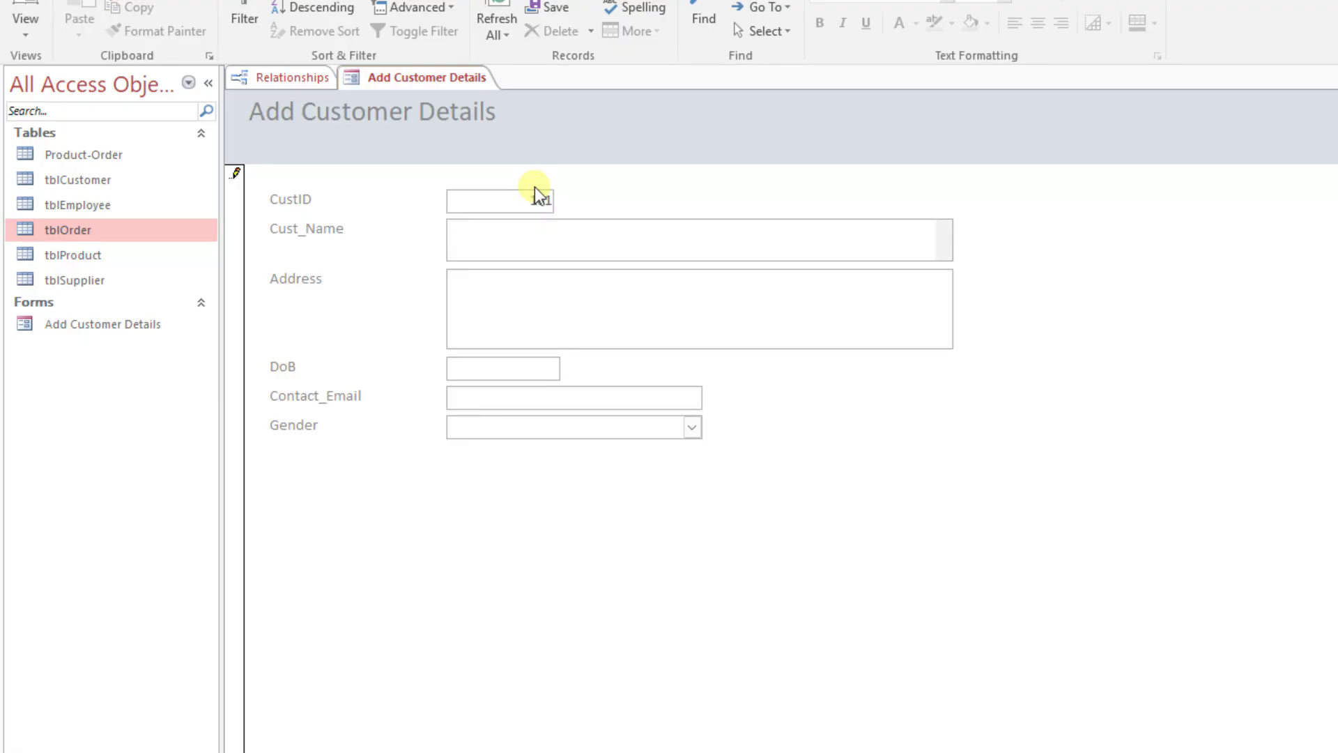
{"action": "type", "text": "Khan"}
{"action": "key", "text": "BackSpace"}
{"action": "type", "text": "n"}
{"action": "key", "text": "BackSpace"}
{"action": "type", "text": "n"}
{"action": "key", "text": "Tab"}
Step: Fill in the new customer's address and pick the date of birth from the calendar
{"action": "type", "text": "Sw"}
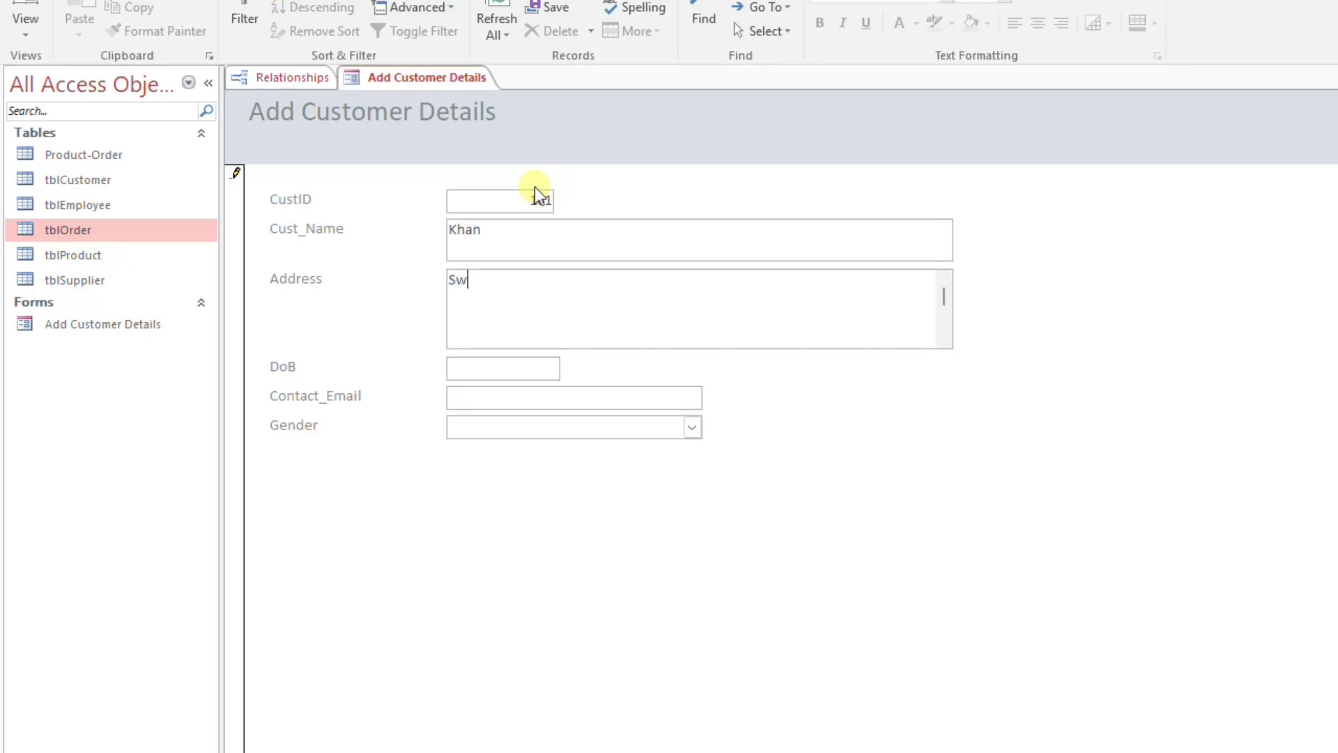
{"action": "key", "text": "BackSpace"}
{"action": "key", "text": "BackSpace"}
{"action": "type", "text": "Pakistan"}
{"action": "key", "text": "Tab"}
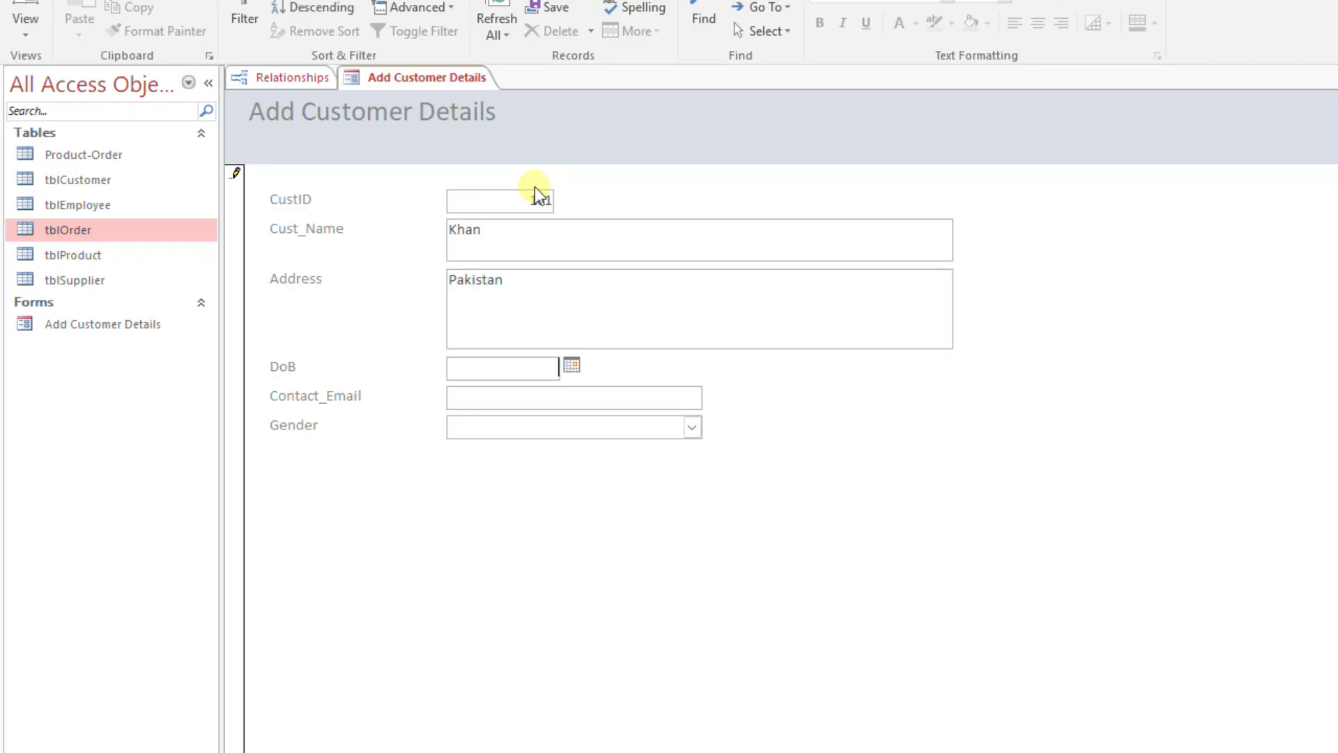
{"action": "left_click", "coordinate": [572, 367]}
{"action": "left_click", "coordinate": [493, 438]}
Step: Enter the customer's contact e-mail, set Gender to Male, and advance to the next blank record
{"action": "left_click", "coordinate": [532, 400]}
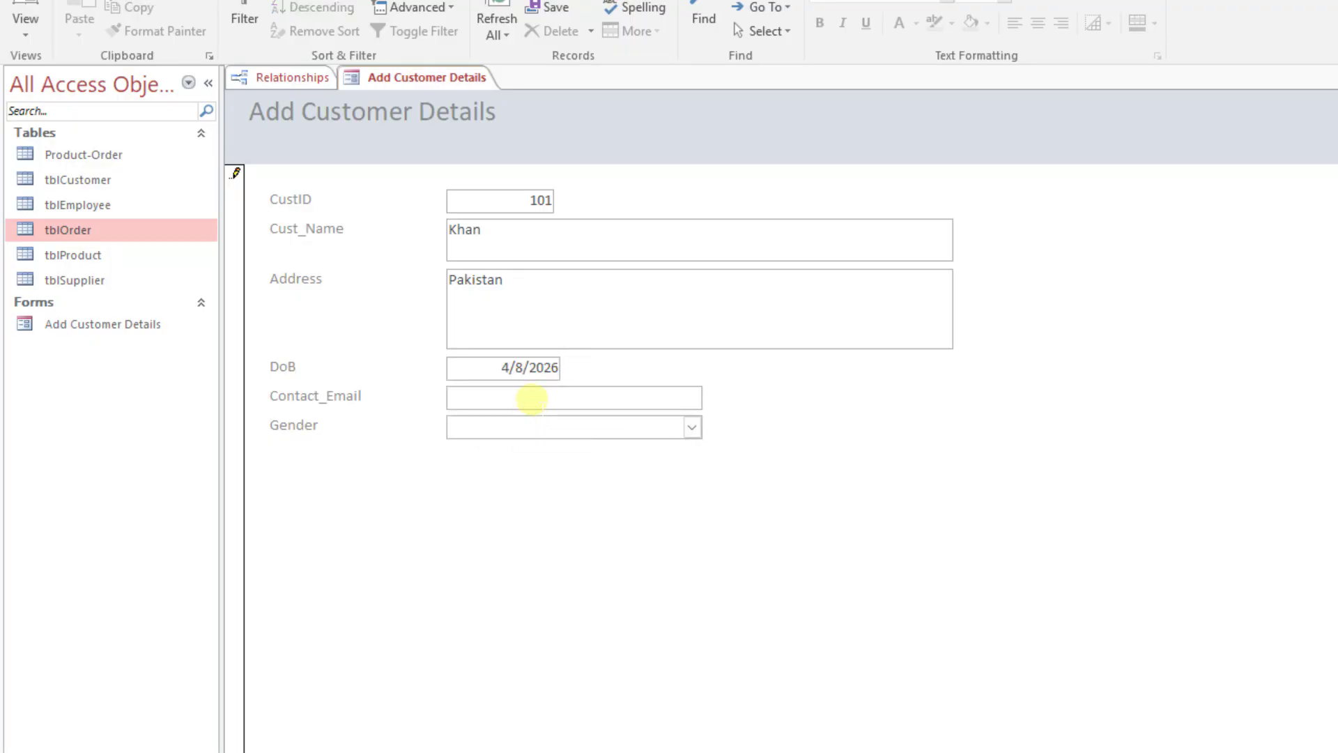
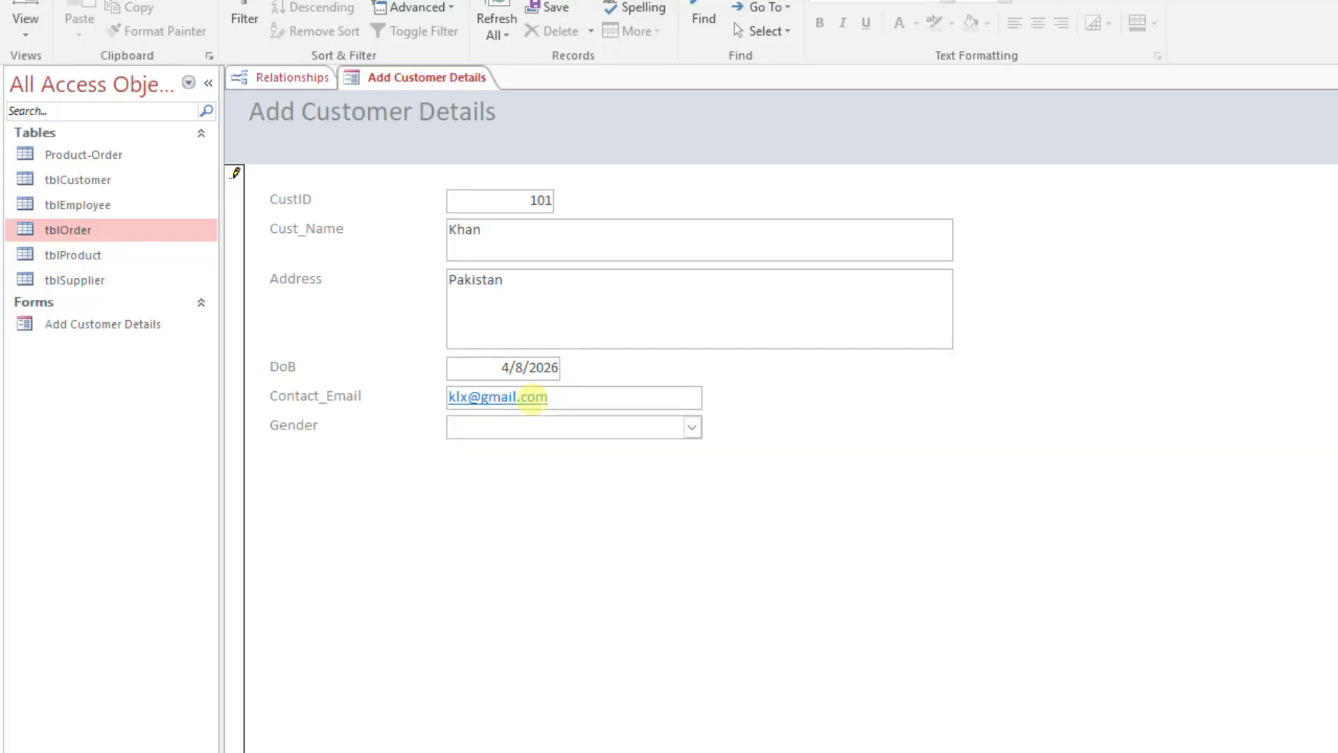
{"action": "left_click", "coordinate": [692, 428]}
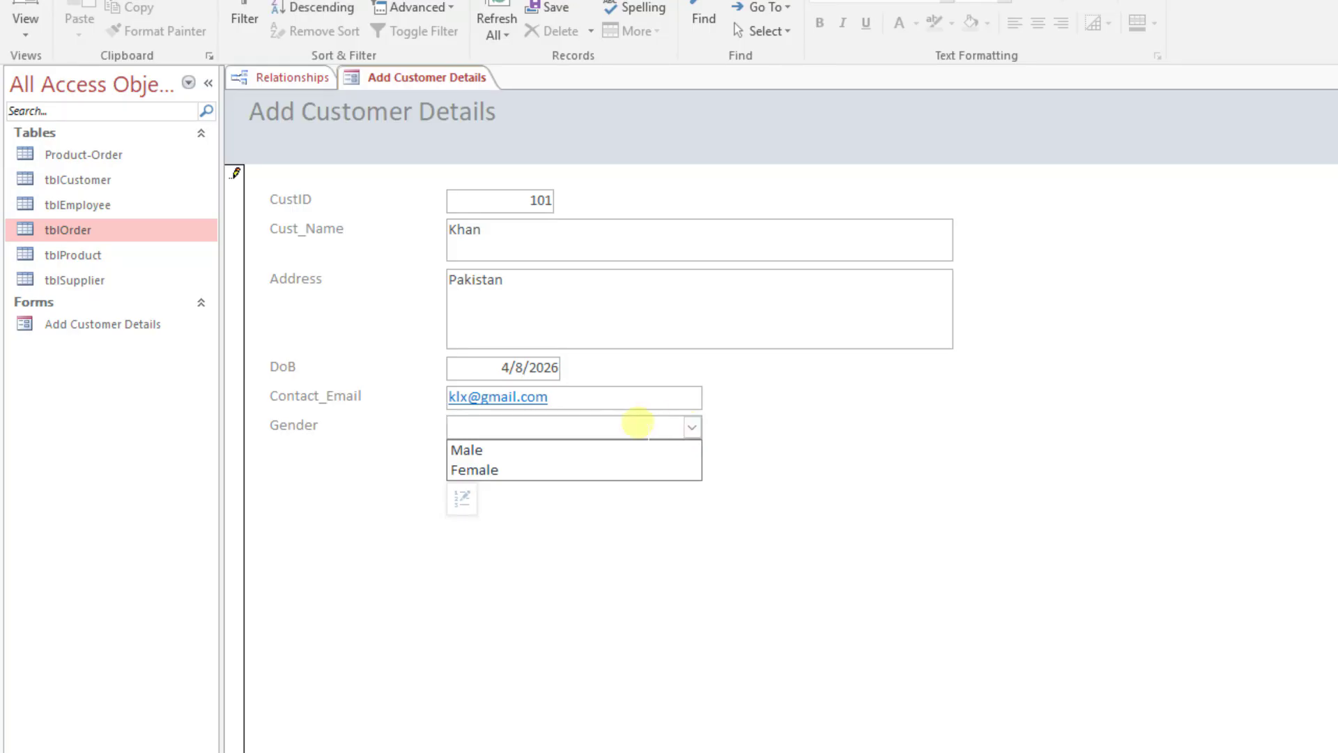
{"action": "left_click", "coordinate": [549, 455]}
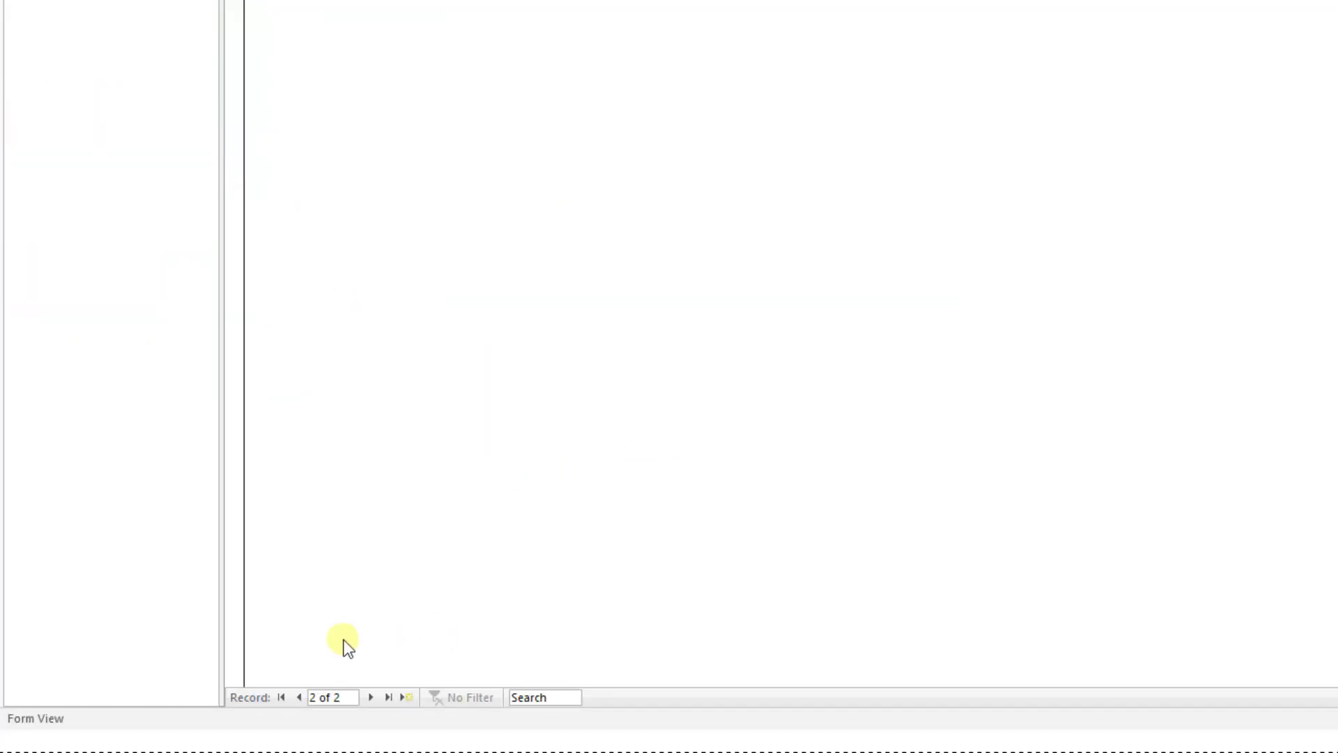
{"action": "left_click", "coordinate": [370, 670]}
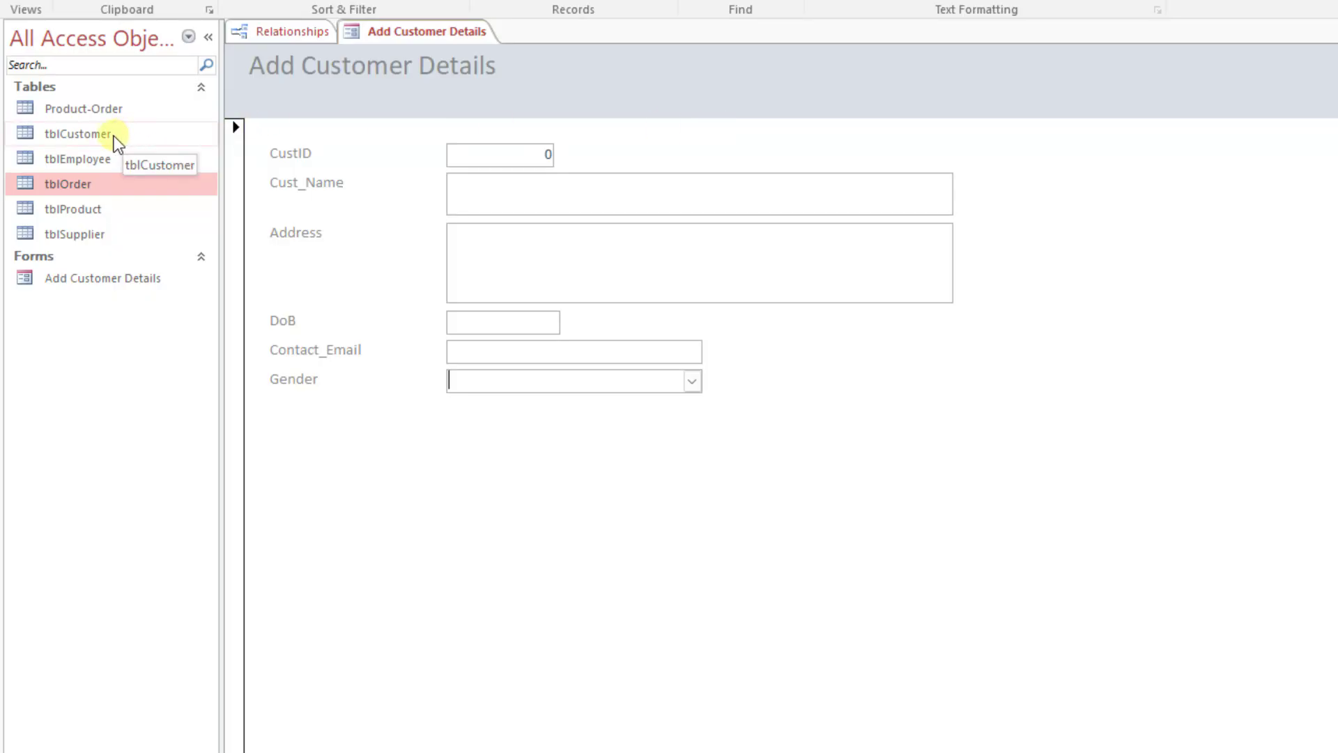
Step: Check the saved customer records in the tblCustomer table, and return to the Add Customer Details form
{"action": "double_click", "coordinate": [78, 134]}
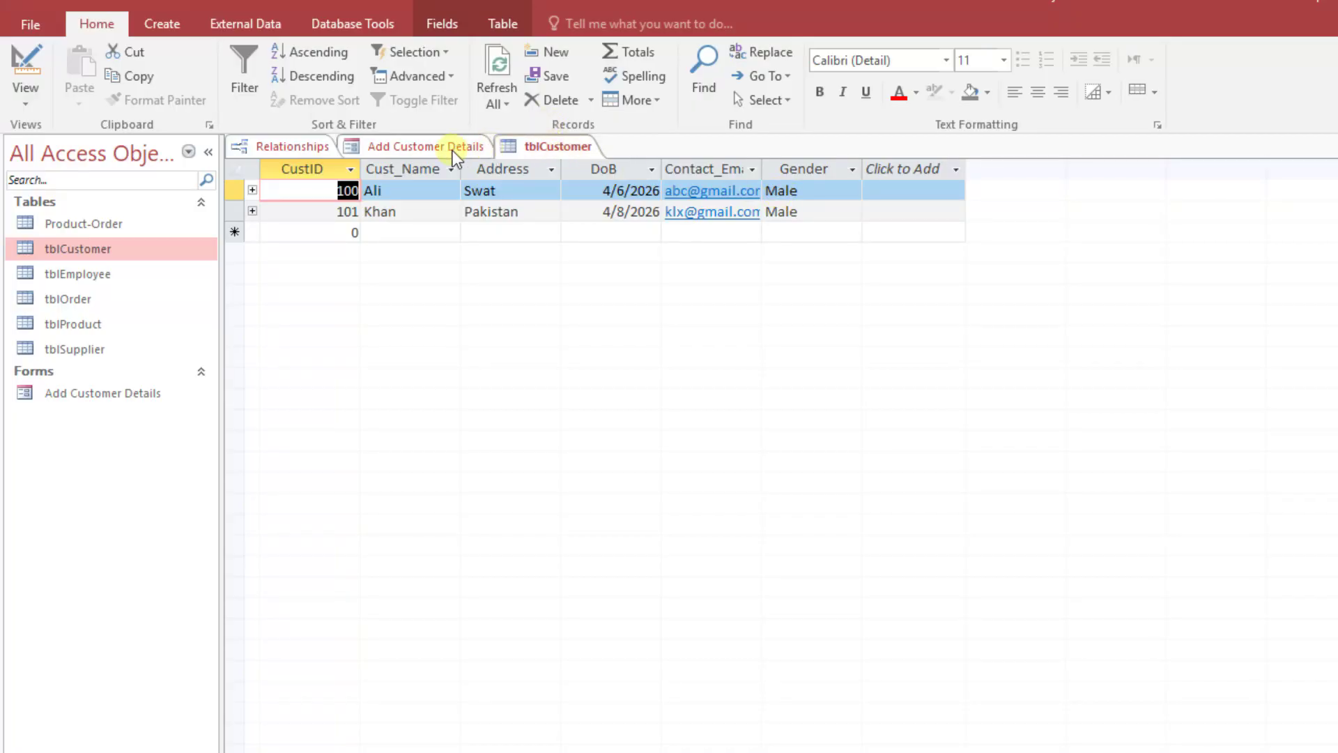
{"action": "double_click", "coordinate": [116, 403]}
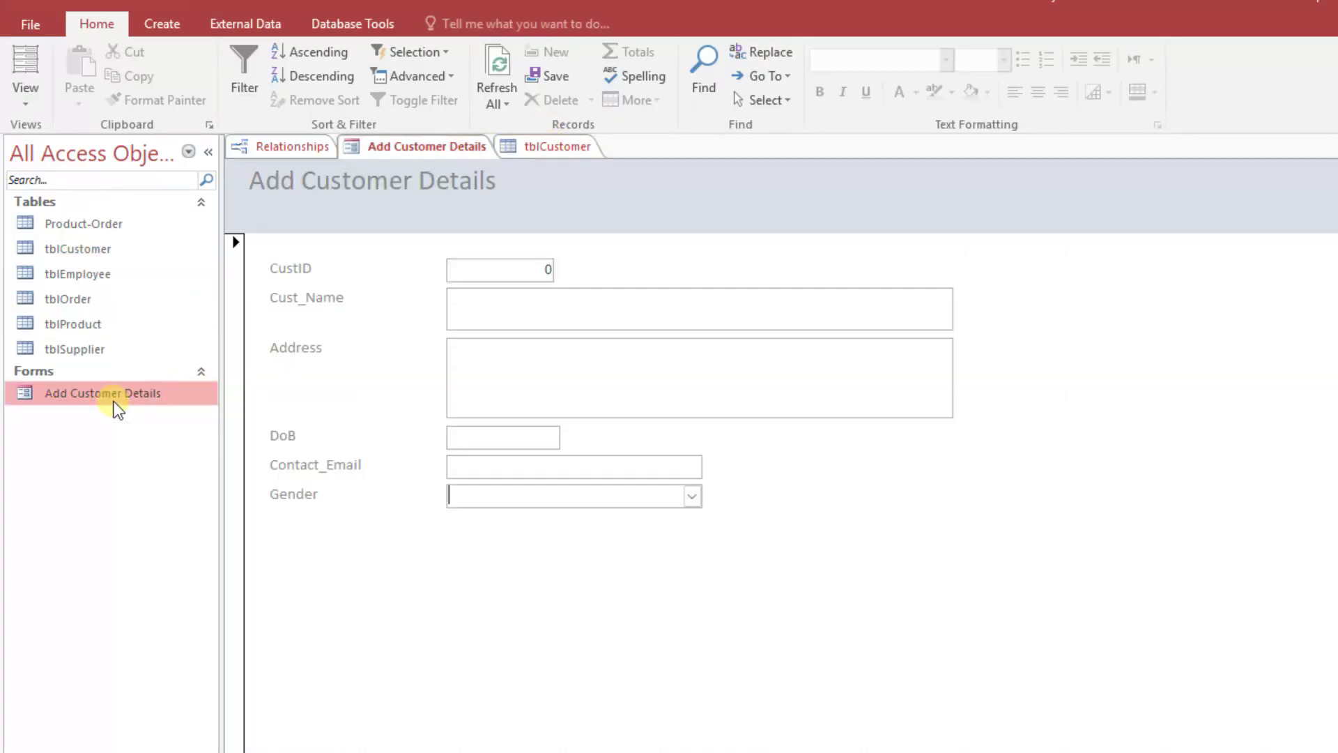